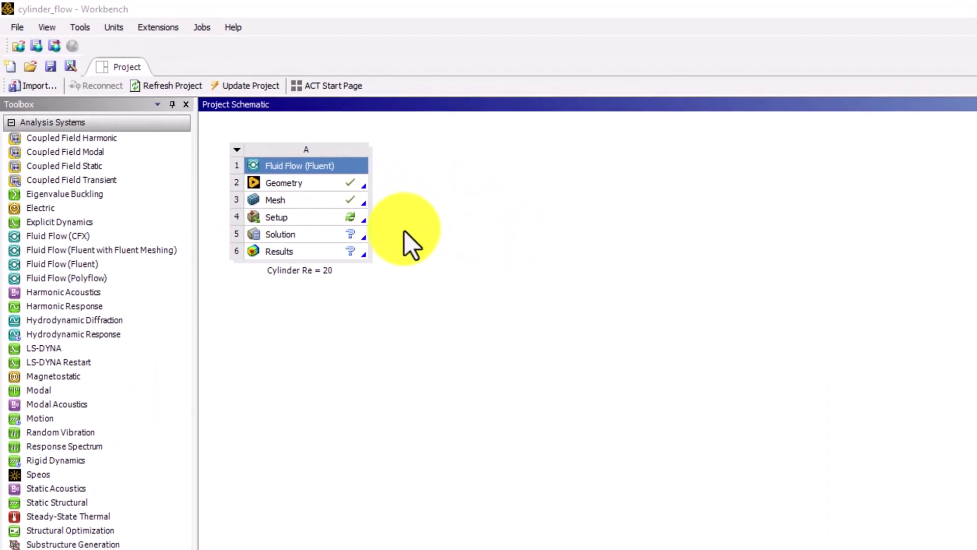
Open the Fluent Launcher from the Fluid Flow system's Setup cell in Workbench
{"action": "double_click", "coordinate": [304, 219]}
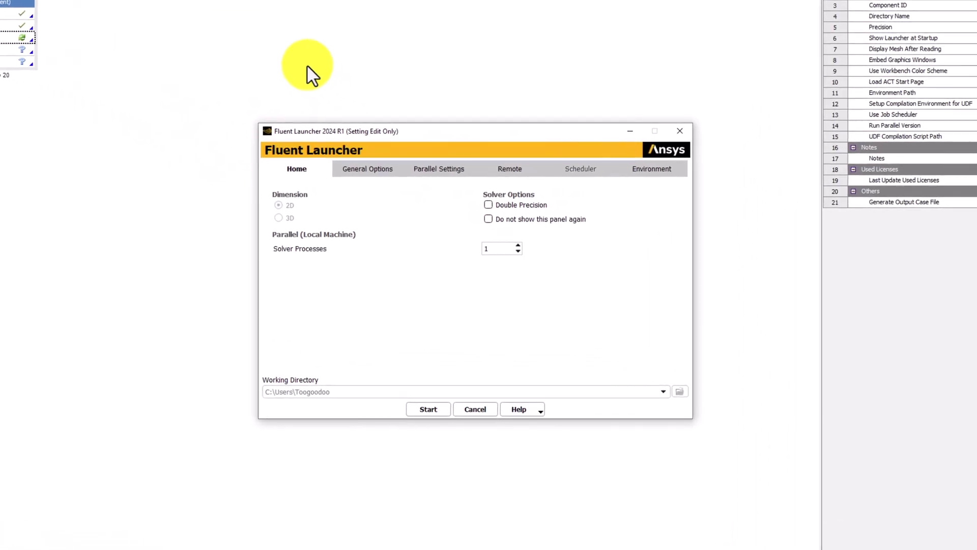
Launch Fluent in double precision with 4 solver processes
{"action": "left_click", "coordinate": [488, 204]}
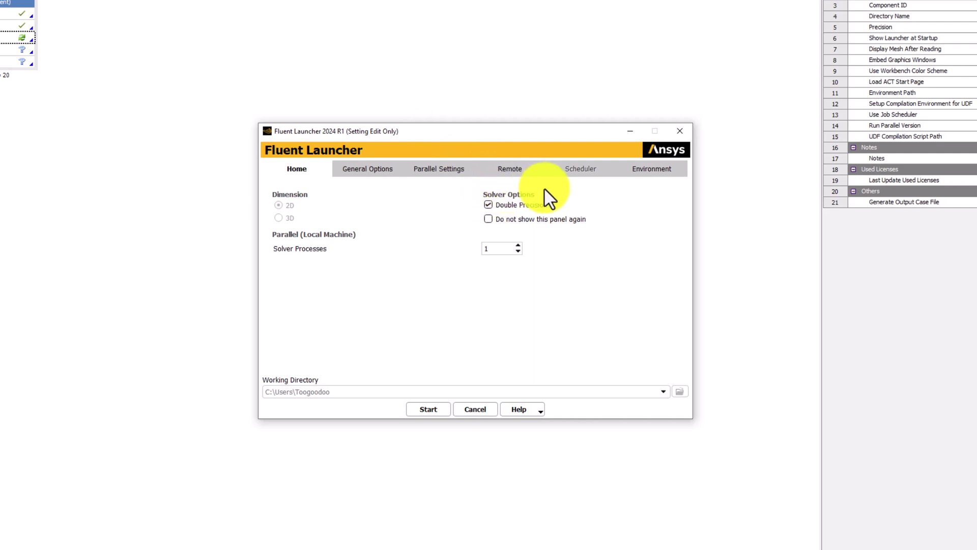
{"action": "left_click", "coordinate": [518, 245]}
{"action": "left_click", "coordinate": [519, 245]}
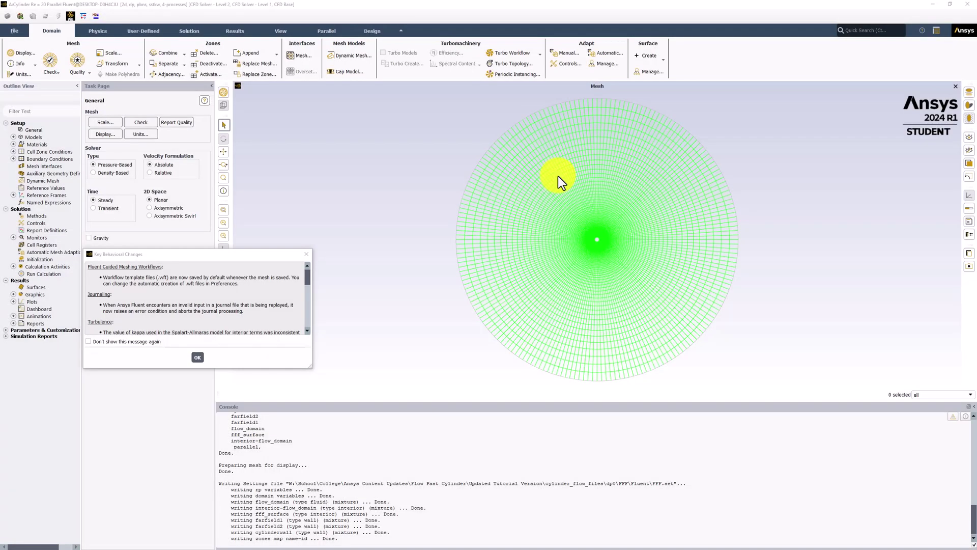
Dismiss the Key Behavioral Changes notice and run a mesh check on the cylinder mesh
{"action": "left_click", "coordinate": [199, 357]}
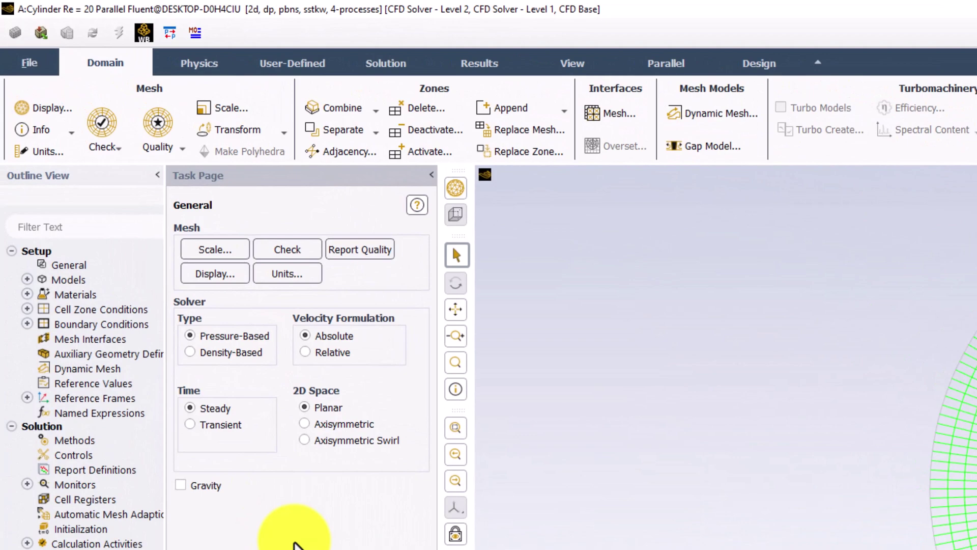
{"action": "left_click", "coordinate": [121, 152]}
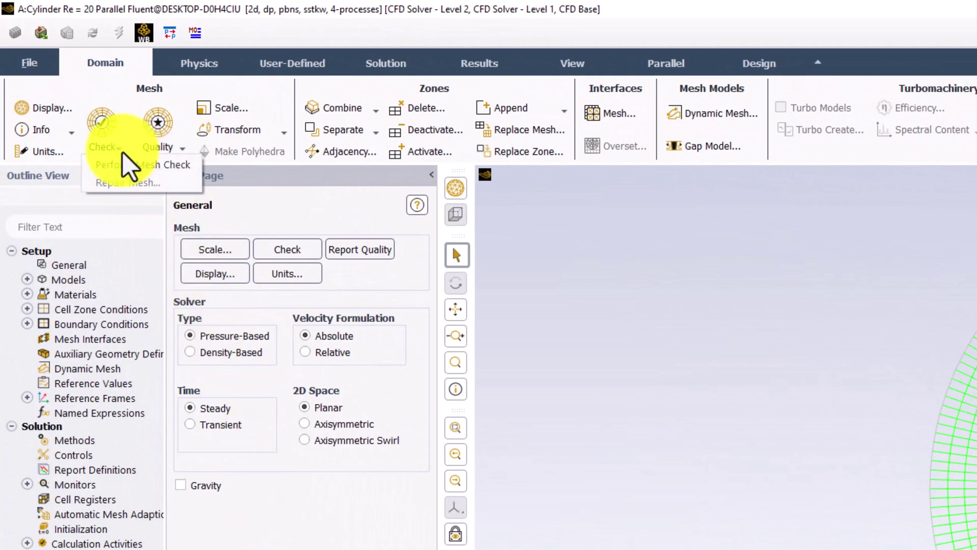
{"action": "left_click", "coordinate": [178, 164]}
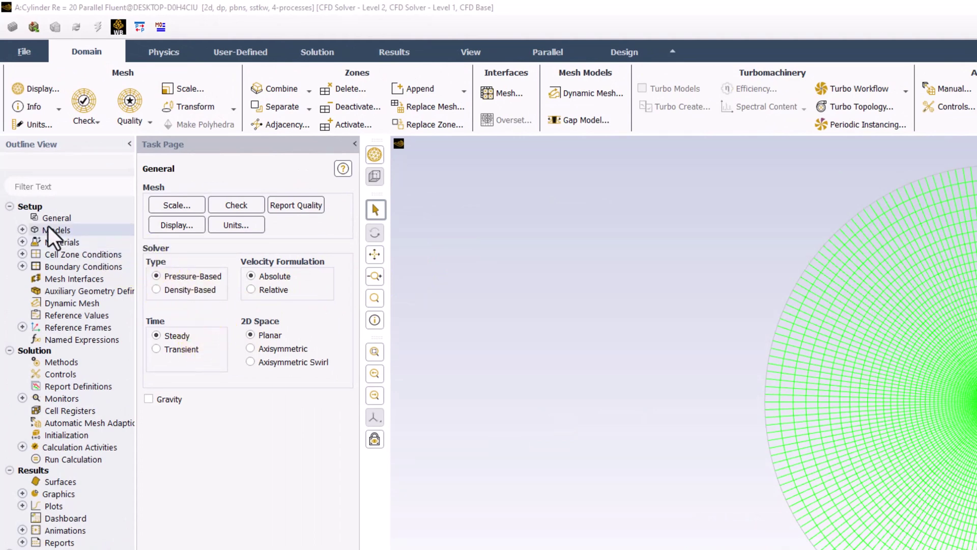
Switch the Viscous model from SST k-omega to Laminar
{"action": "left_click", "coordinate": [22, 230]}
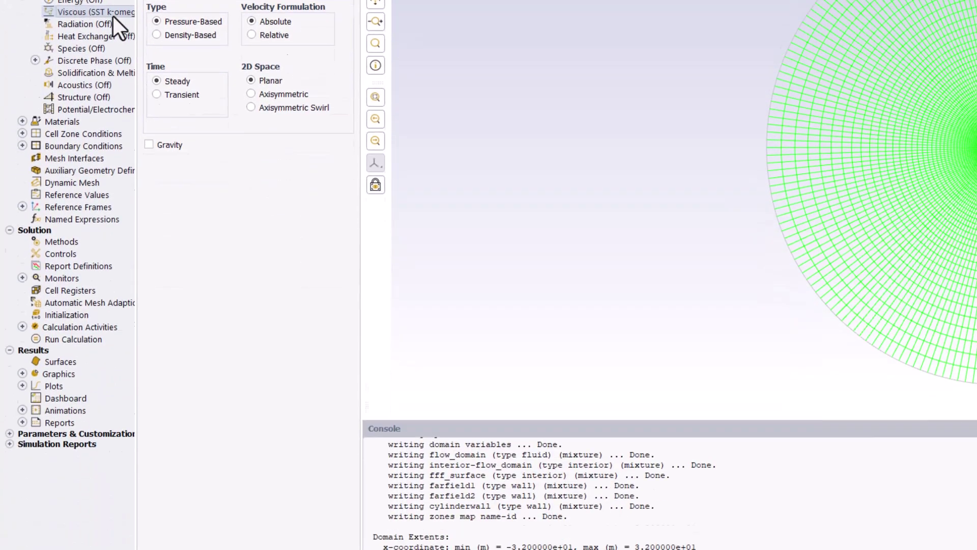
{"action": "double_click", "coordinate": [113, 16]}
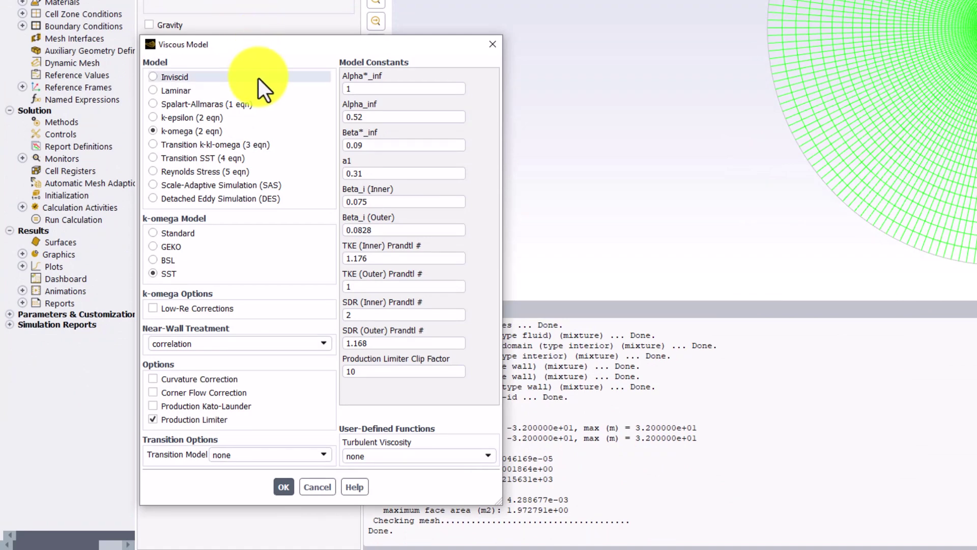
{"action": "left_click", "coordinate": [233, 90]}
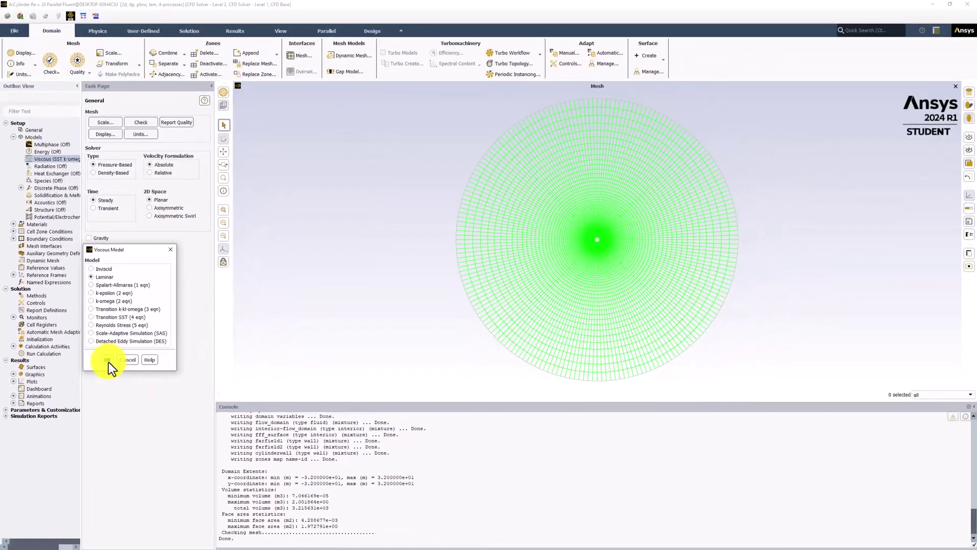
{"action": "left_click", "coordinate": [107, 360]}
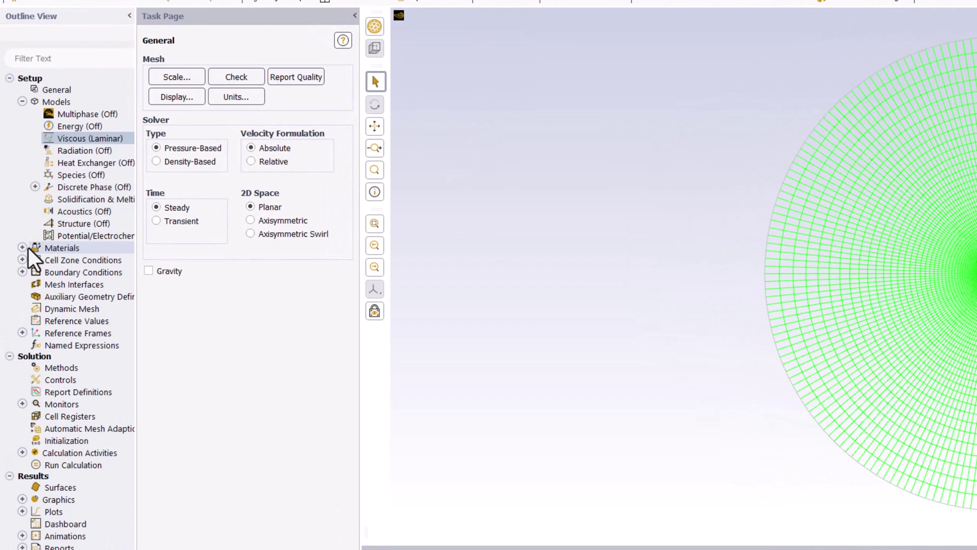
Open the air fluid material's properties for editing
{"action": "left_click", "coordinate": [17, 249]}
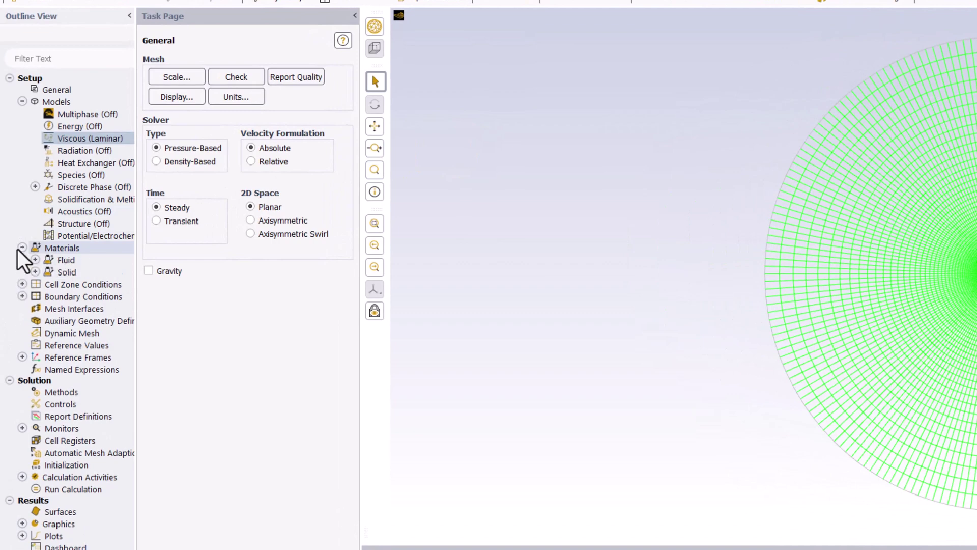
{"action": "left_click", "coordinate": [34, 259]}
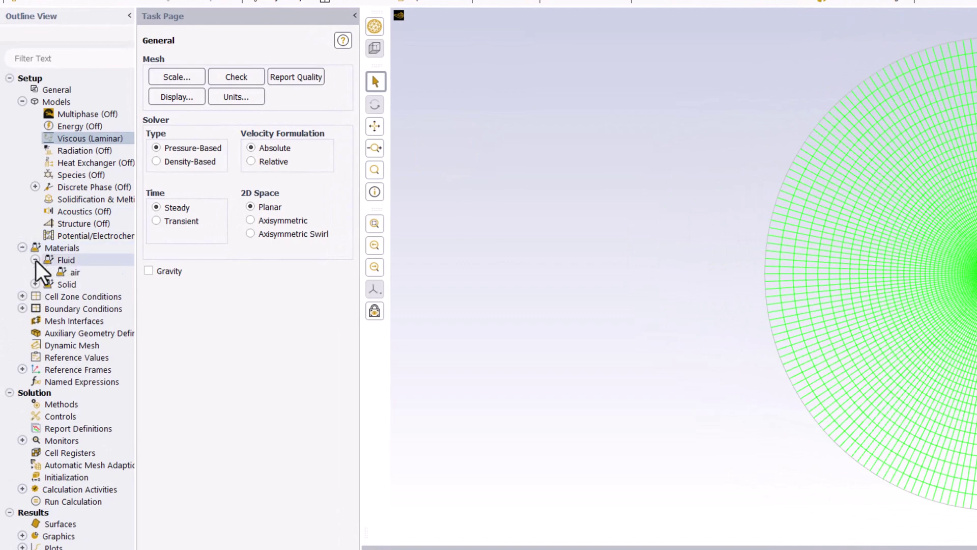
{"action": "left_click", "coordinate": [98, 271]}
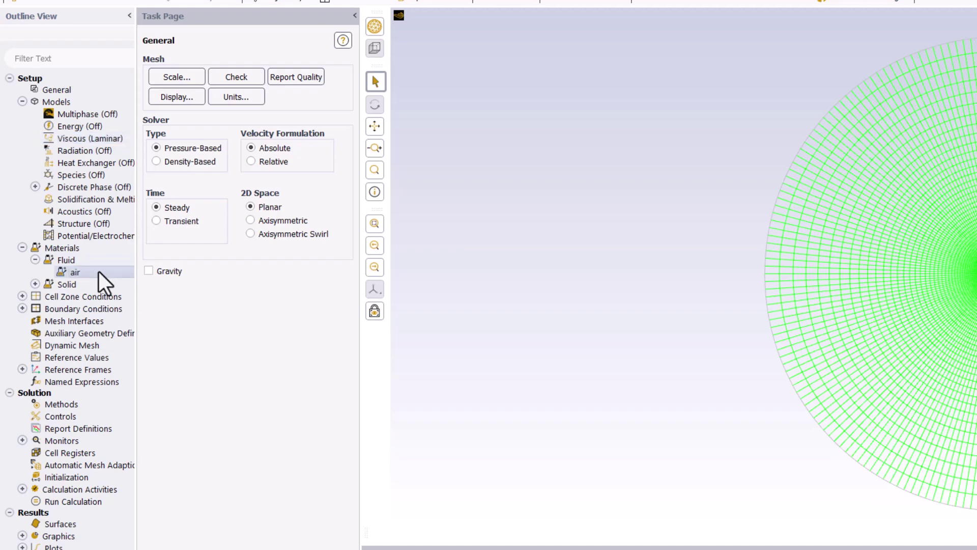
{"action": "double_click", "coordinate": [99, 273]}
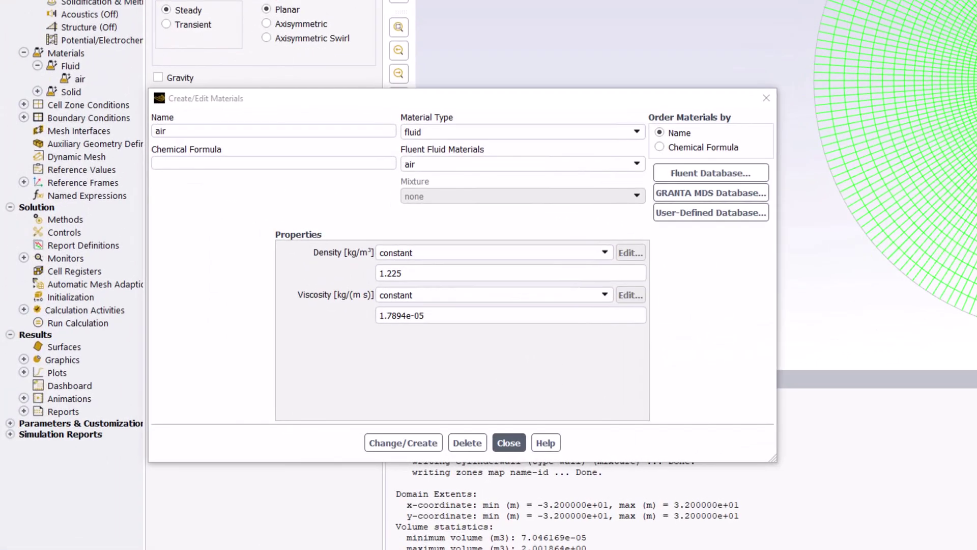
Set air density to 1 kg/m³ and viscosity to 0.05 kg/(m·s), then save and close
{"action": "left_click", "coordinate": [462, 278]}
{"action": "key", "text": "BackSpace"}
{"action": "key", "text": "BackSpace"}
{"action": "key", "text": "BackSpace"}
{"action": "key", "text": "BackSpace"}
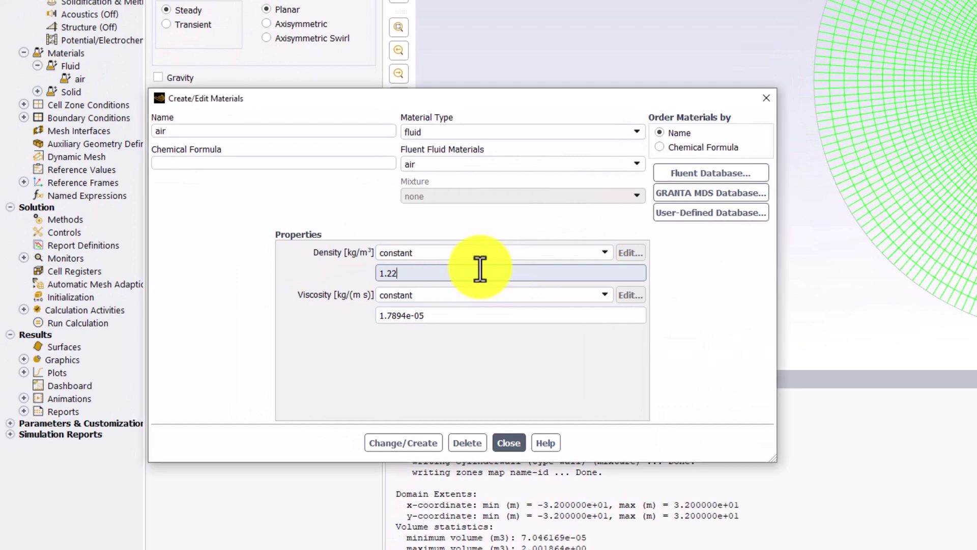
{"action": "left_click", "coordinate": [459, 318]}
{"action": "left_click_drag", "start_coordinate": [415, 316], "coordinate": [344, 316]}
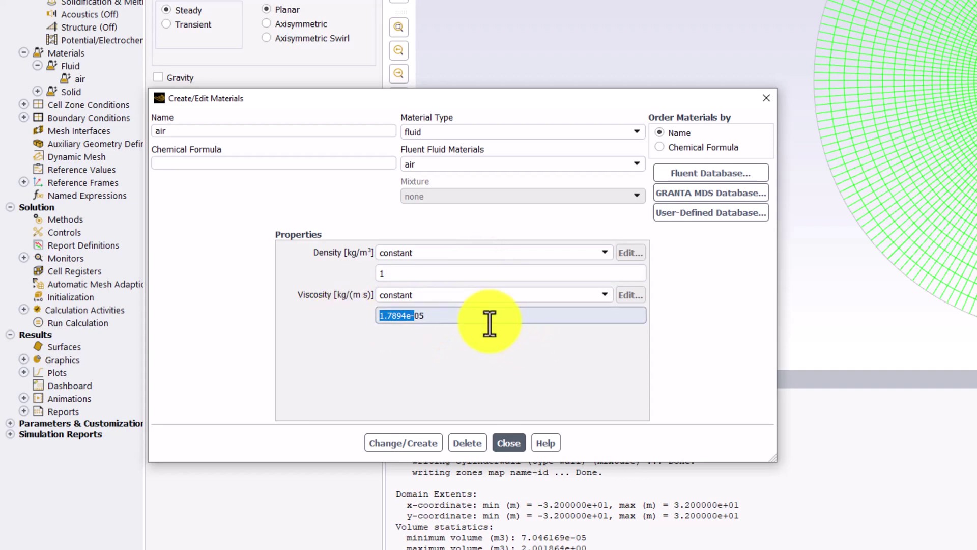
{"action": "left_click_drag", "start_coordinate": [427, 310], "coordinate": [357, 314]}
{"action": "key", "text": "BackSpace"}
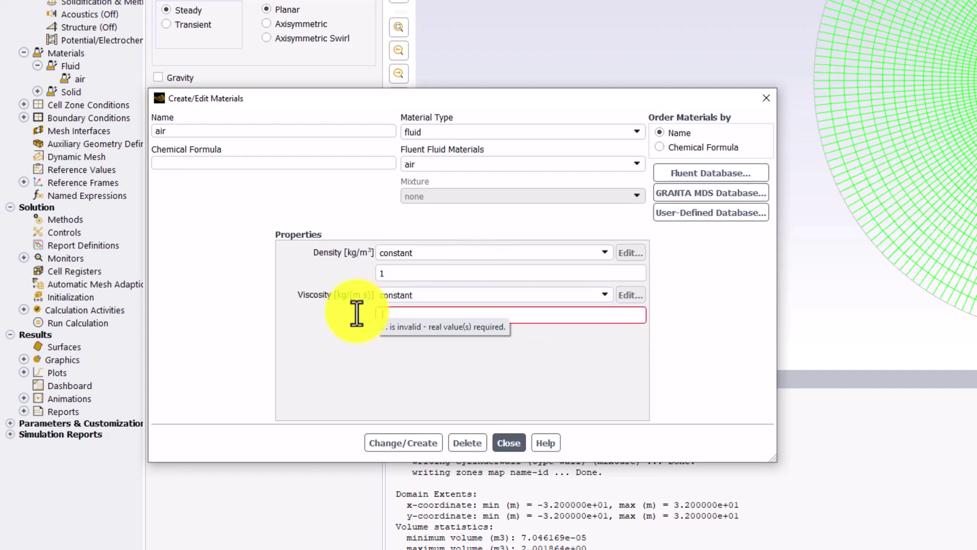
{"action": "type", "text": "0.05"}
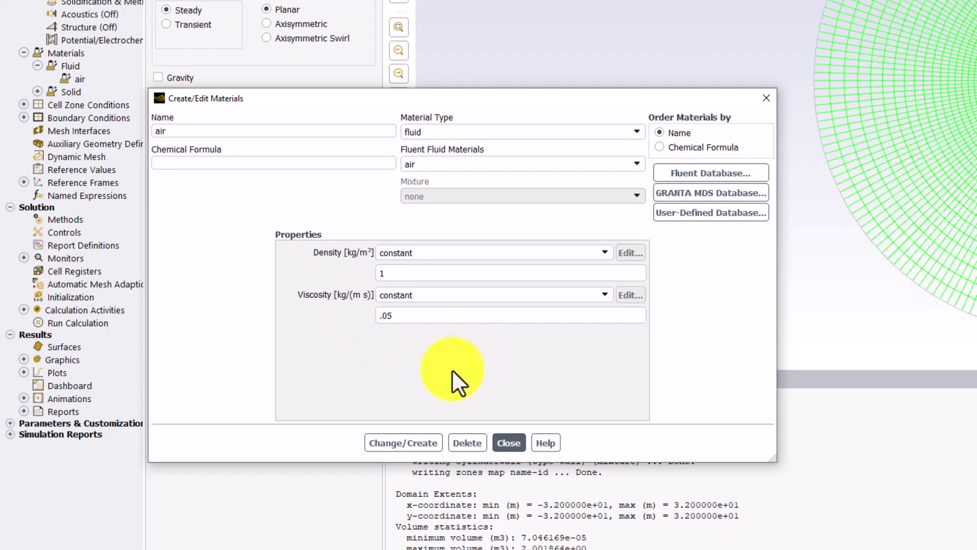
{"action": "left_click", "coordinate": [395, 437]}
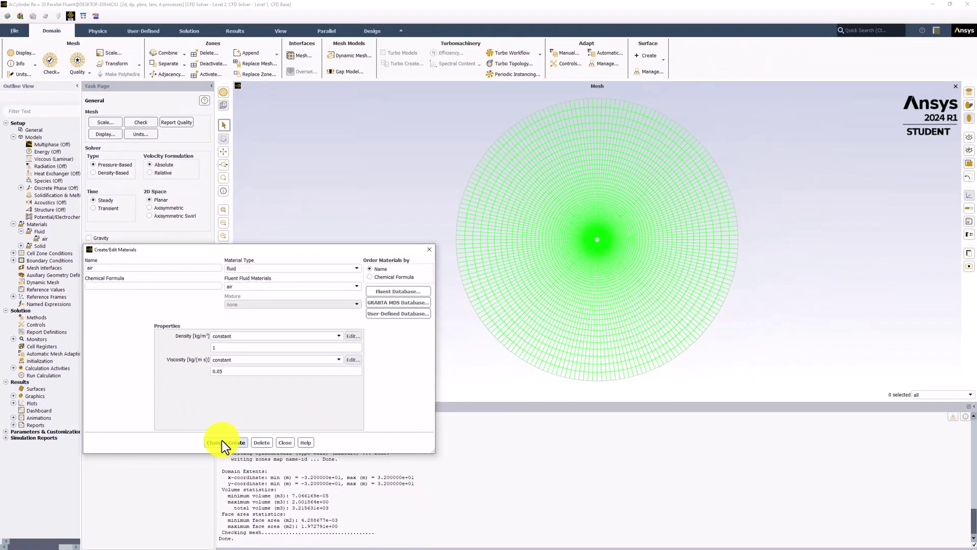
{"action": "left_click", "coordinate": [286, 442]}
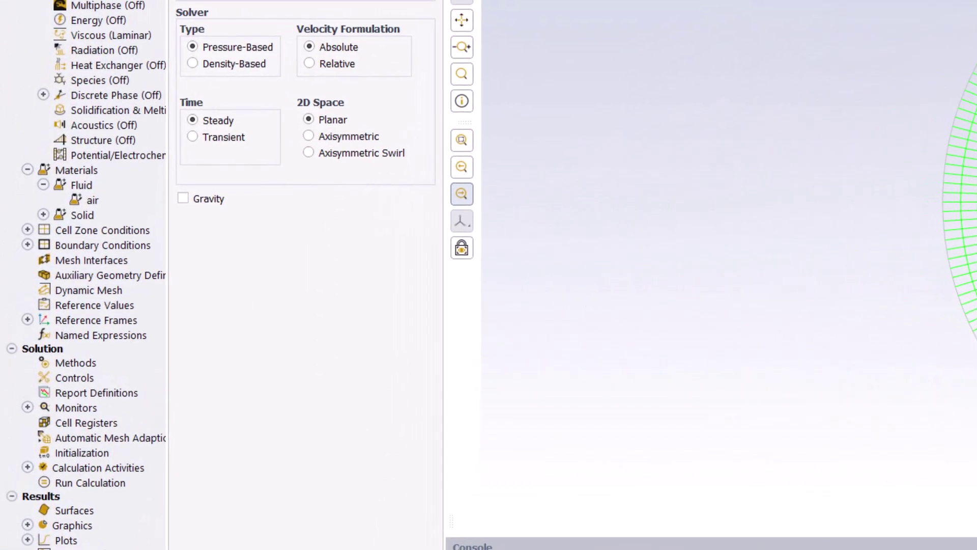
Change the farfield1 boundary zone type to velocity-inlet
{"action": "double_click", "coordinate": [108, 246]}
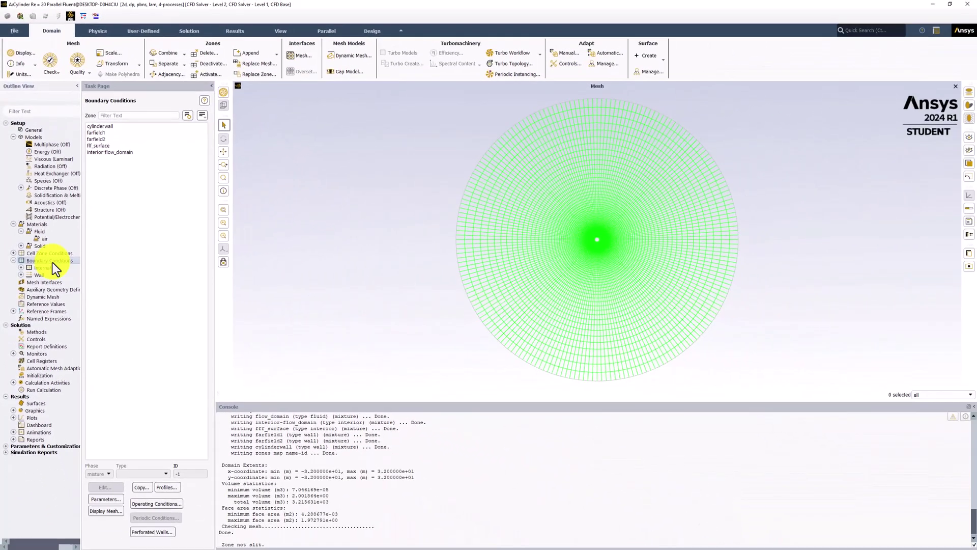
{"action": "left_click", "coordinate": [100, 132]}
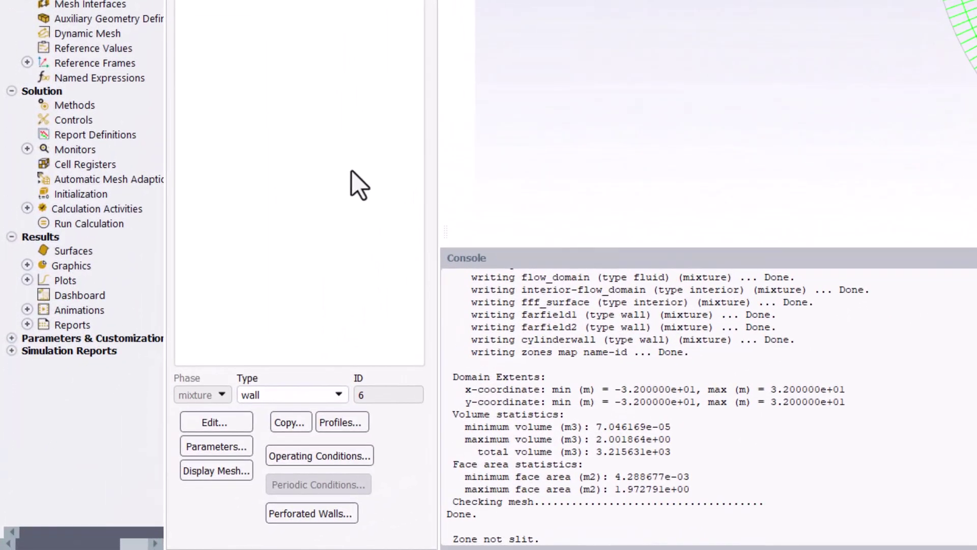
{"action": "left_click", "coordinate": [342, 395]}
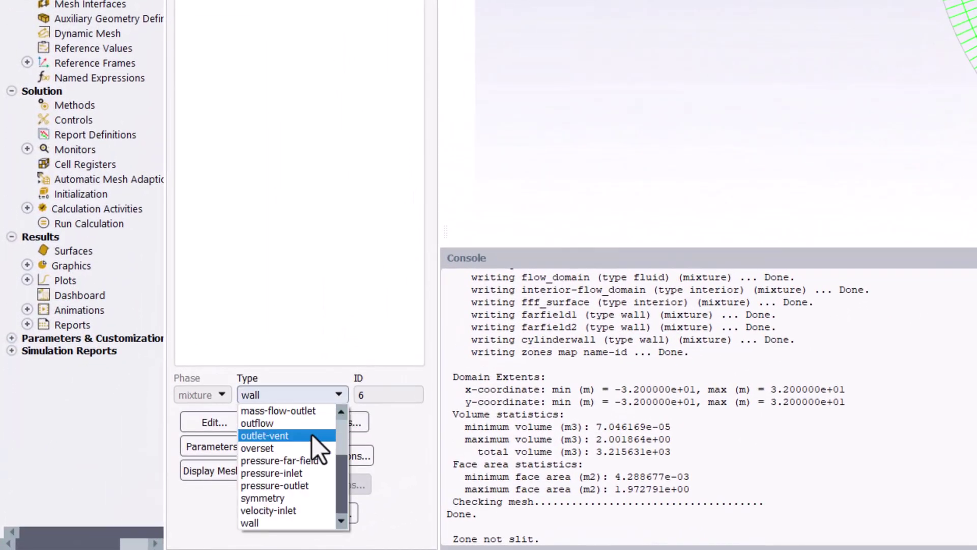
{"action": "left_click", "coordinate": [298, 511]}
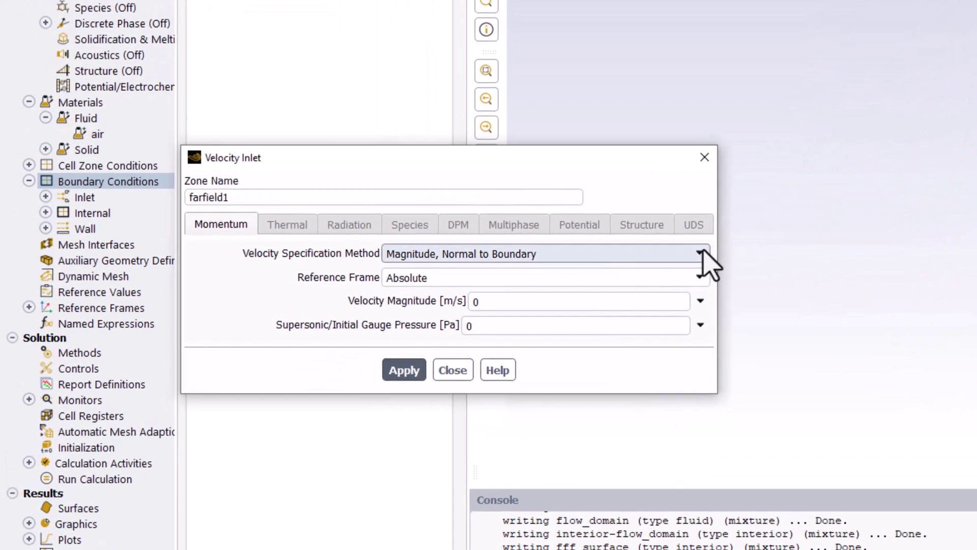
Define farfield1 velocity by components with X-Velocity 1 m/s and apply
{"action": "left_click", "coordinate": [700, 253]}
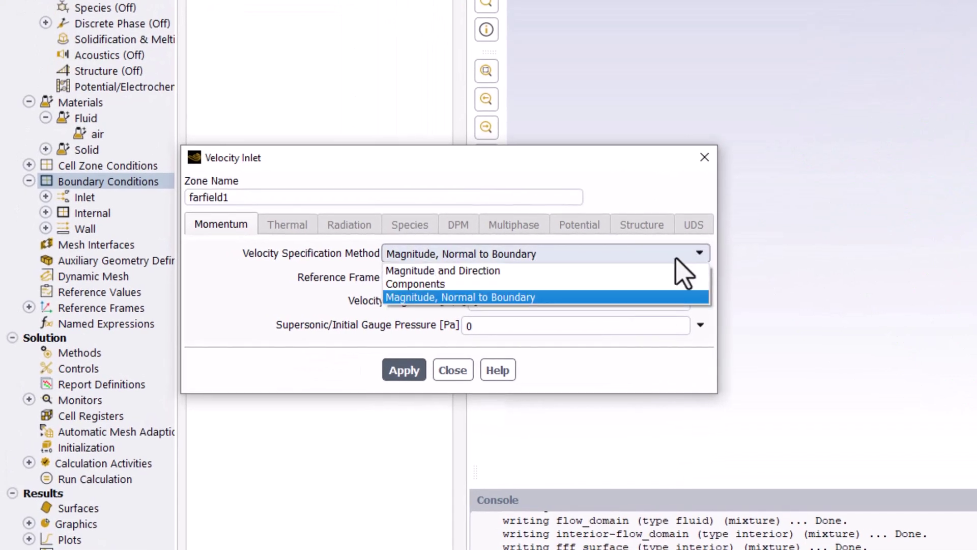
{"action": "left_click", "coordinate": [652, 285]}
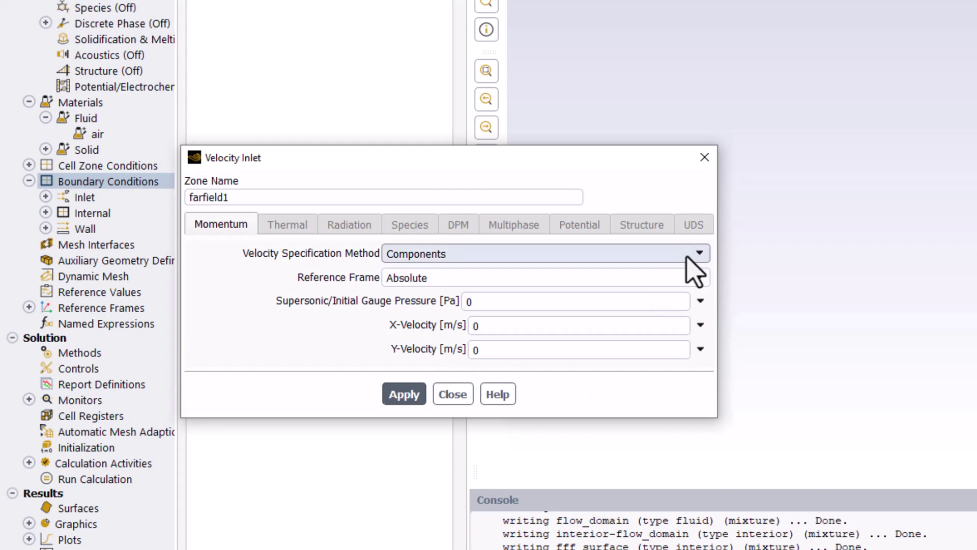
{"action": "left_click", "coordinate": [603, 331]}
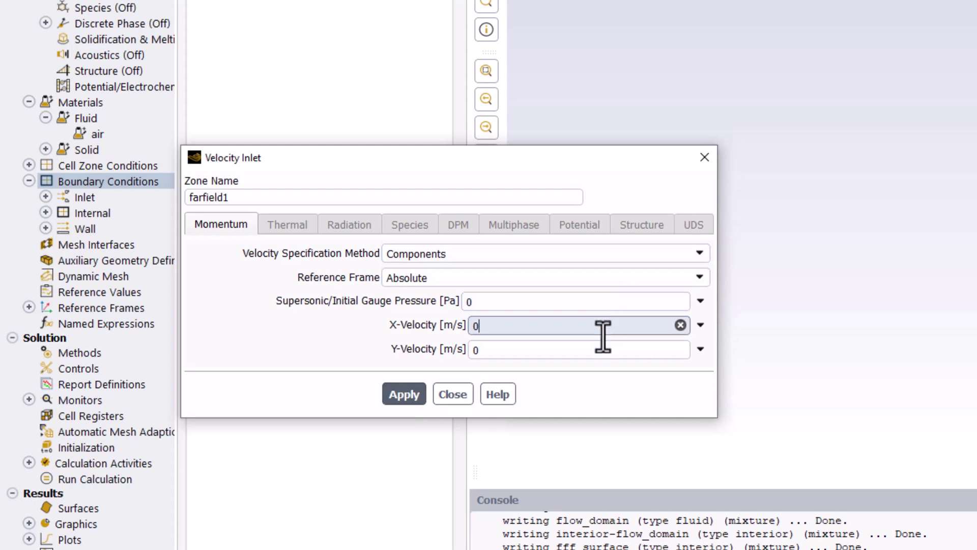
{"action": "key", "text": "BackSpace"}
{"action": "type", "text": "1"}
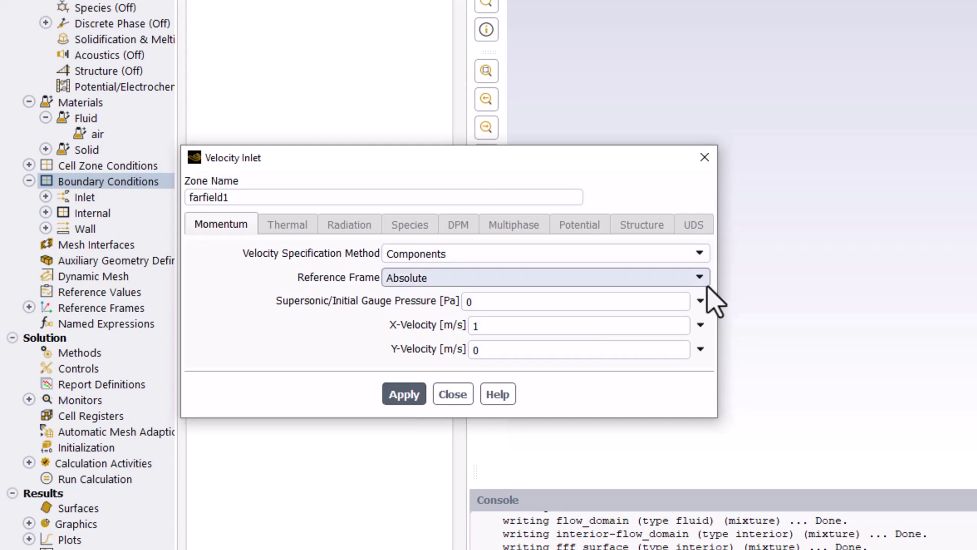
{"action": "left_click", "coordinate": [405, 395]}
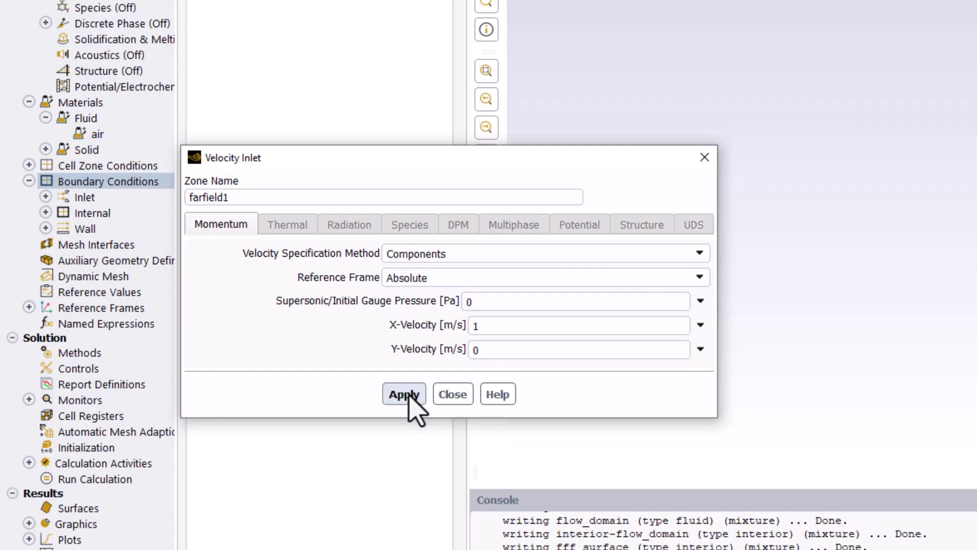
{"action": "left_click", "coordinate": [444, 398]}
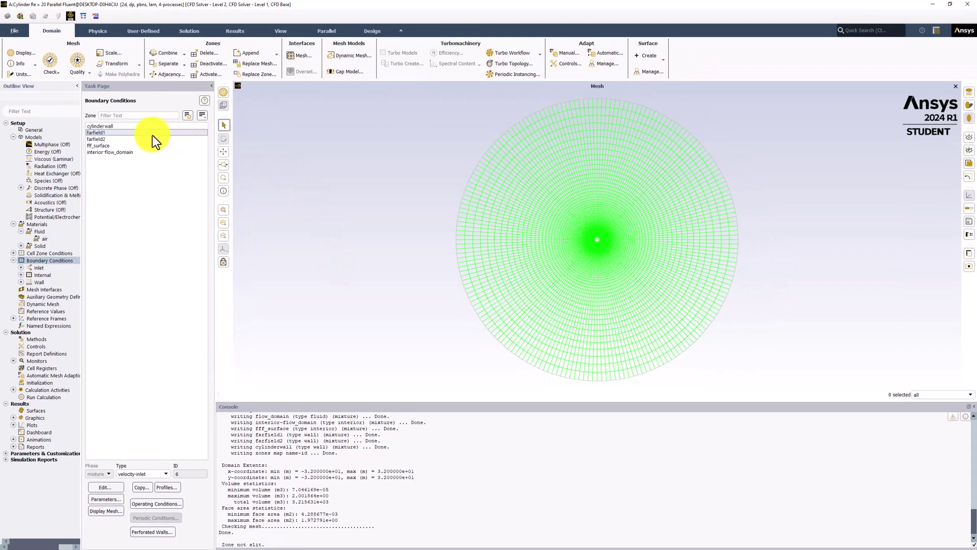
Make farfield2 a 0 Pa pressure outlet, keeping operating pressure at 101325 Pa
{"action": "left_click", "coordinate": [148, 139]}
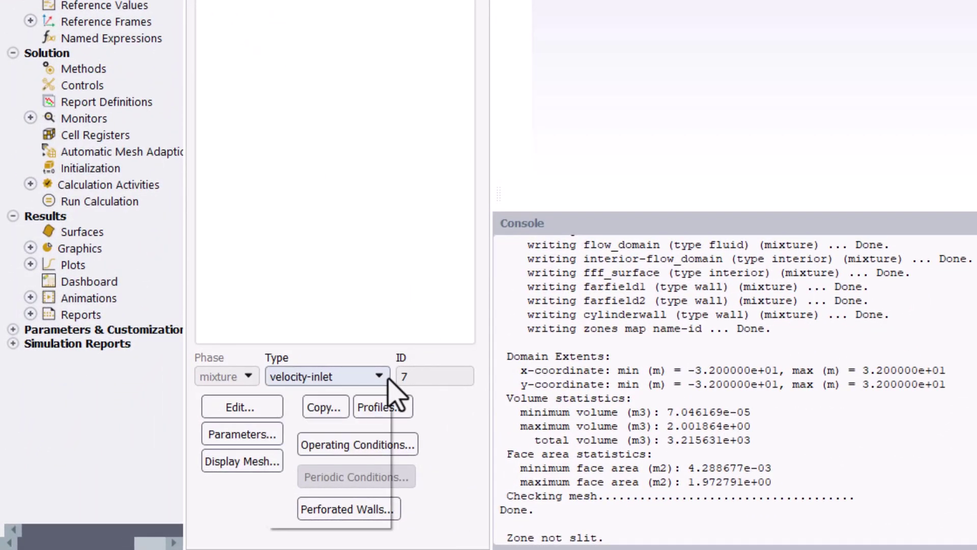
{"action": "left_click", "coordinate": [388, 379]}
{"action": "left_click", "coordinate": [353, 477]}
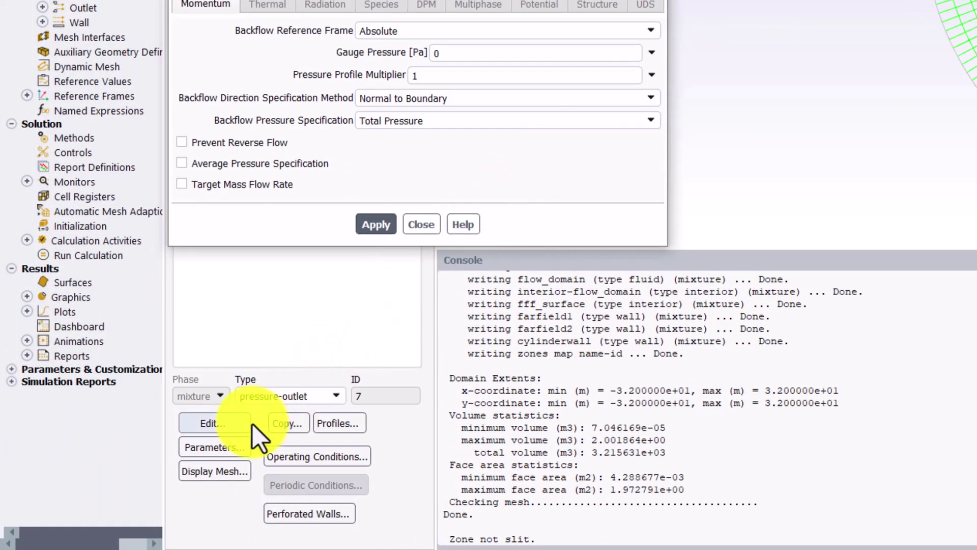
{"action": "left_click", "coordinate": [368, 455]}
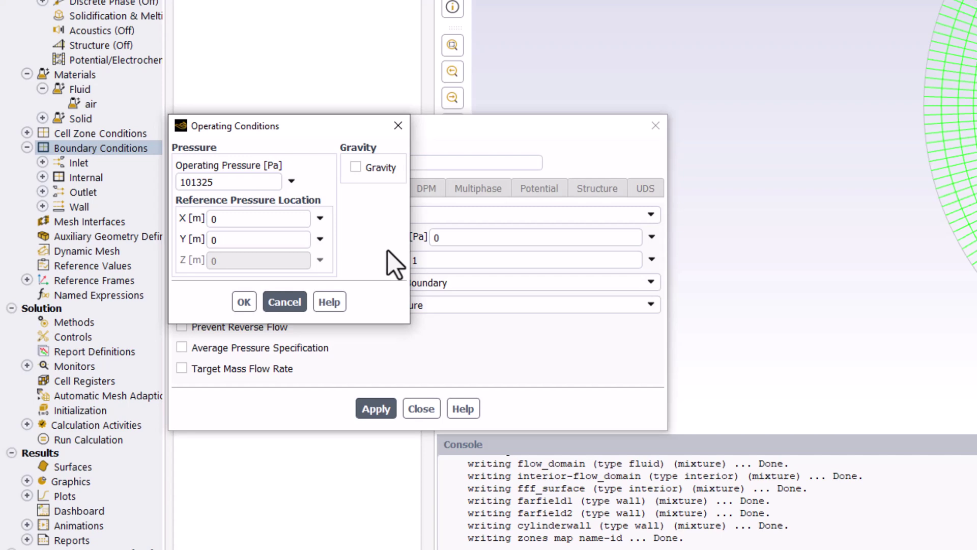
{"action": "left_click", "coordinate": [240, 303]}
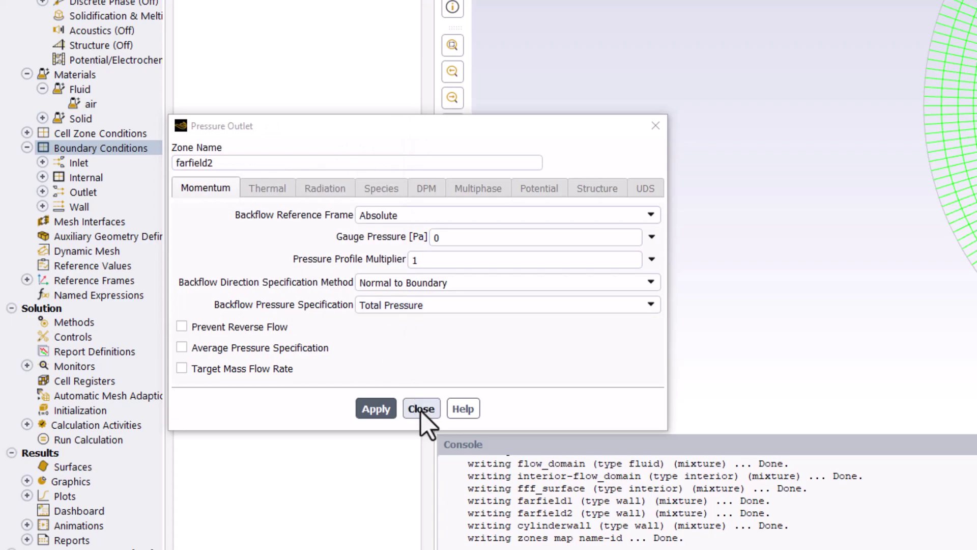
{"action": "left_click", "coordinate": [420, 409]}
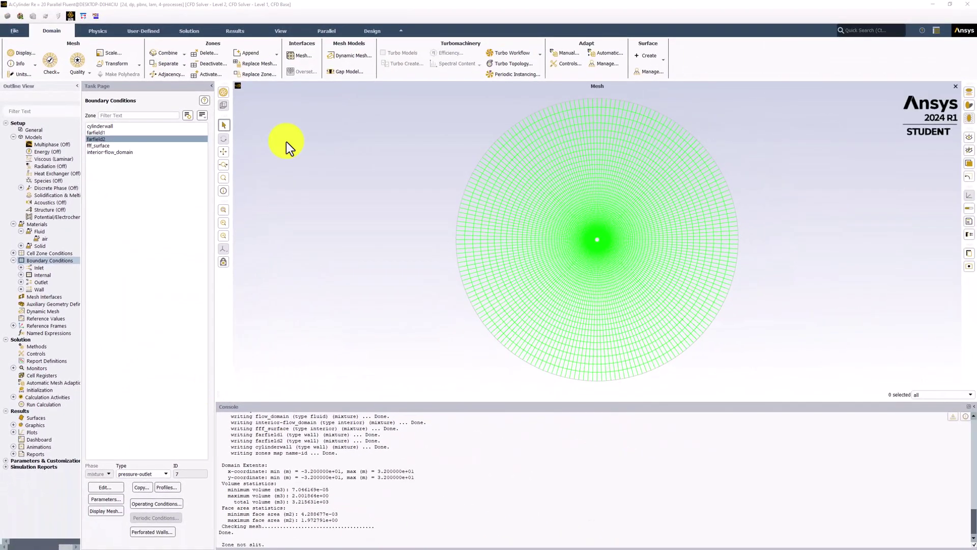
{"action": "left_click", "coordinate": [140, 128]}
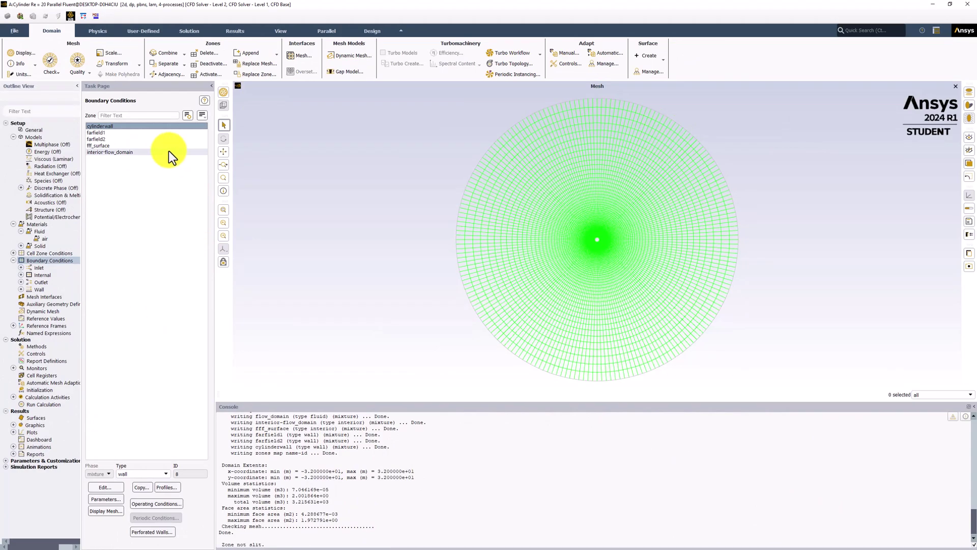
{"action": "left_click", "coordinate": [169, 151]}
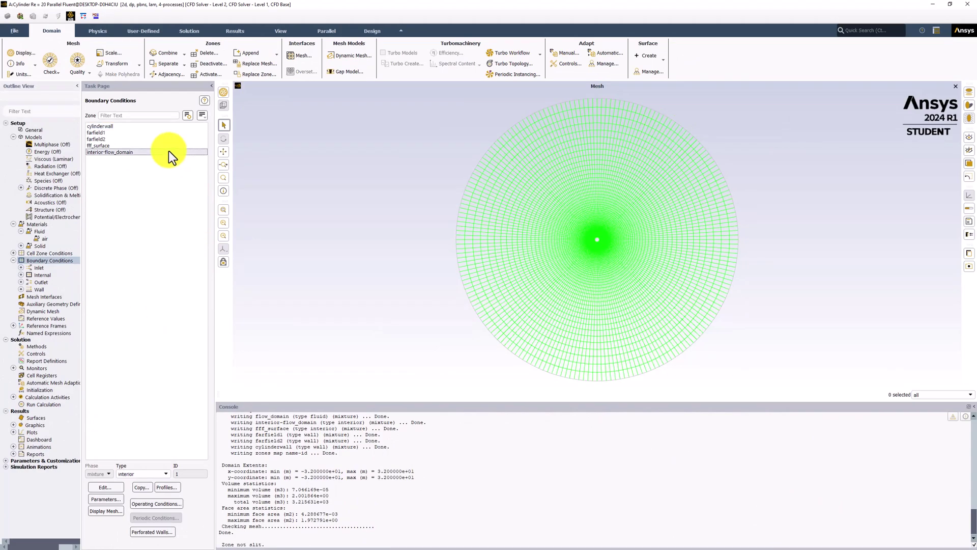